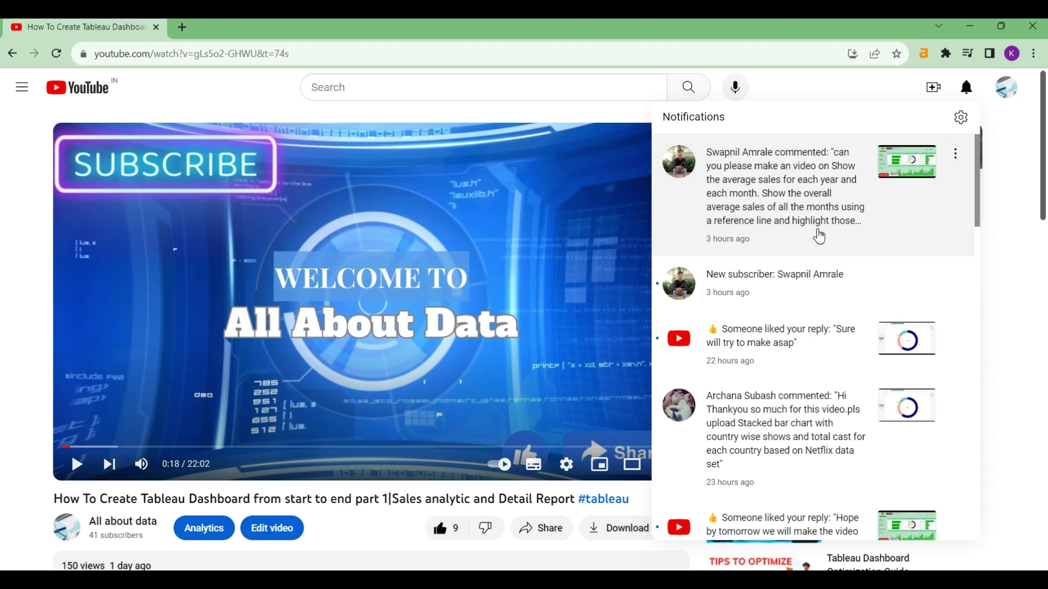
scroll(819, 234, "down", 2)
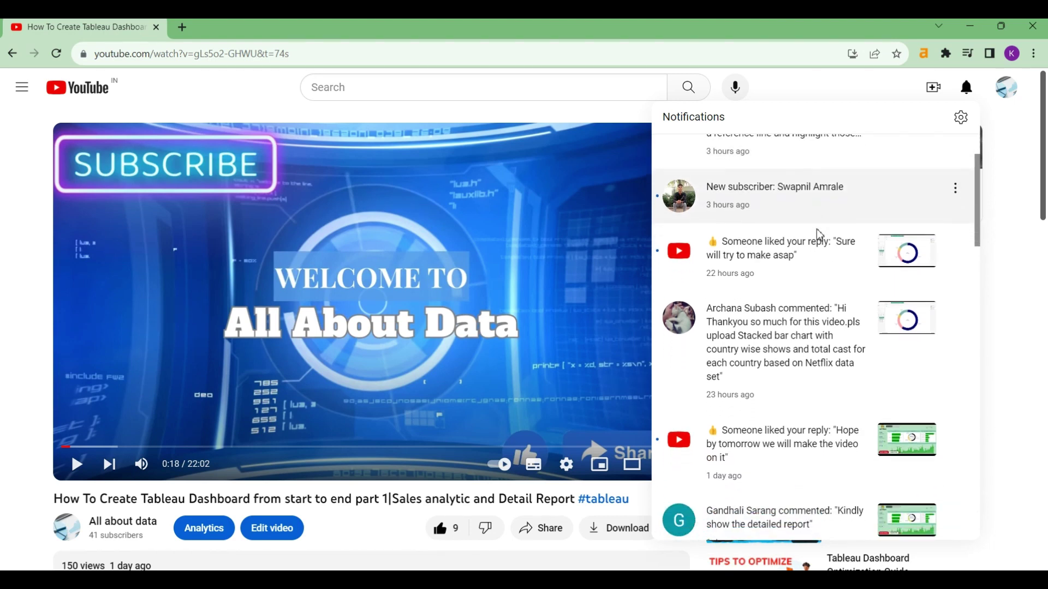
scroll(785, 338, "down", 2)
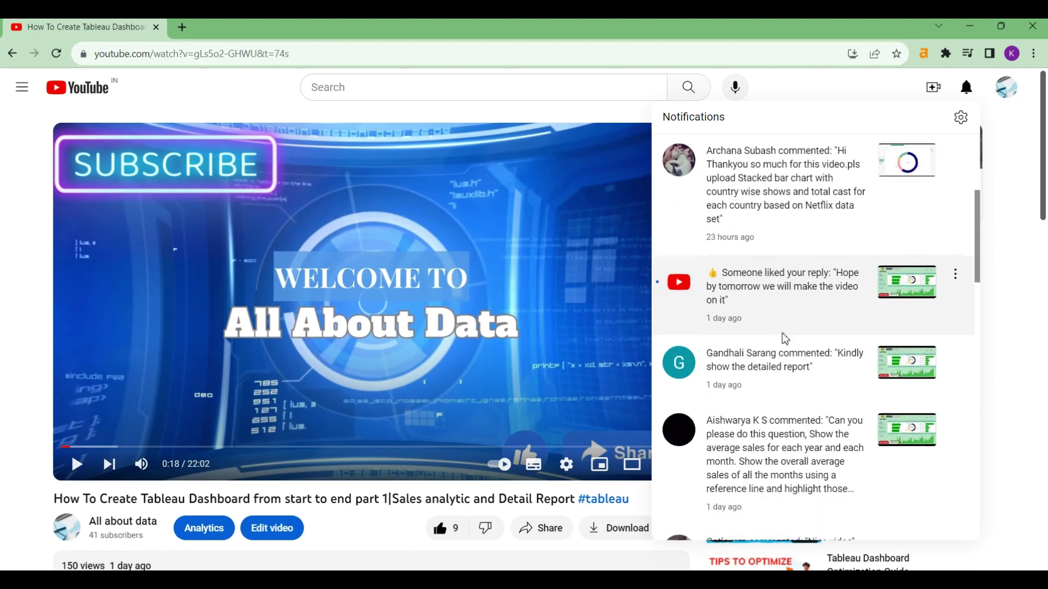
scroll(784, 339, "down", 2)
Close the YouTube notifications panel after reading through the comments
left_click(1033, 443)
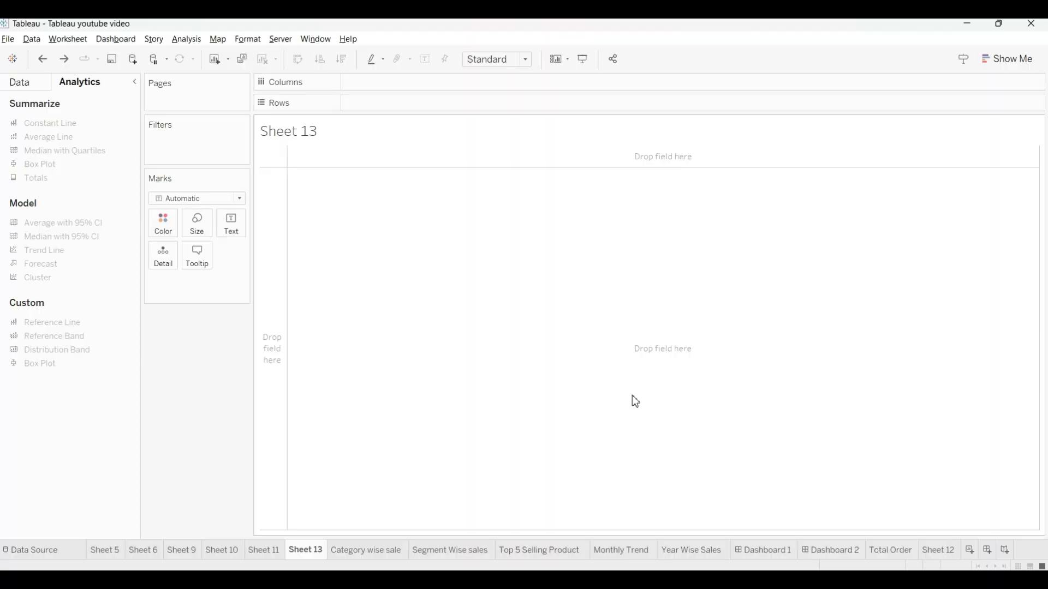
Show the data source's fields, then check the viewer's request for average sales charts
left_click(20, 82)
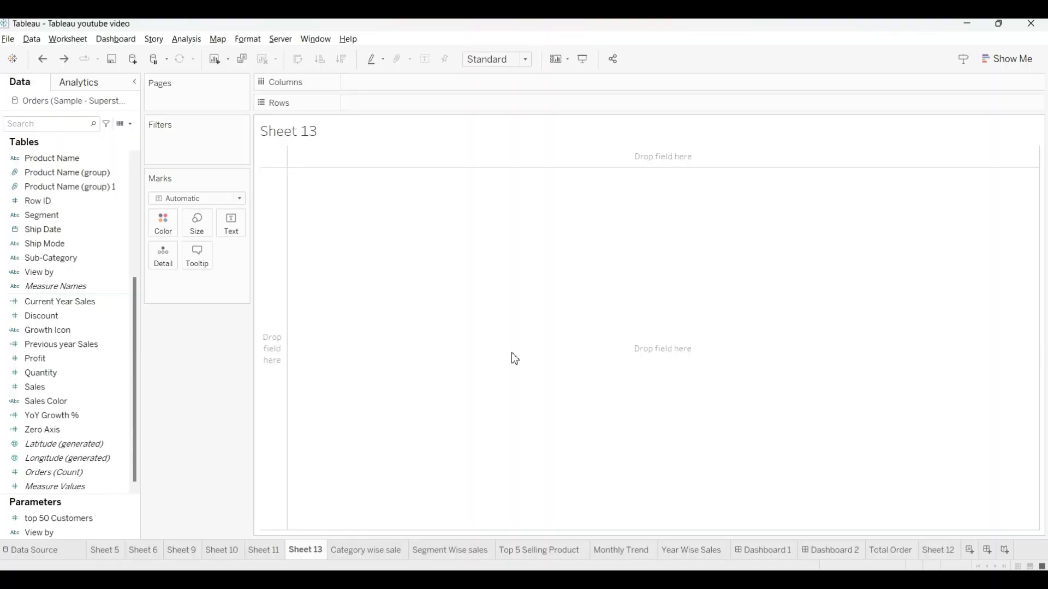
key("alt+Tab")
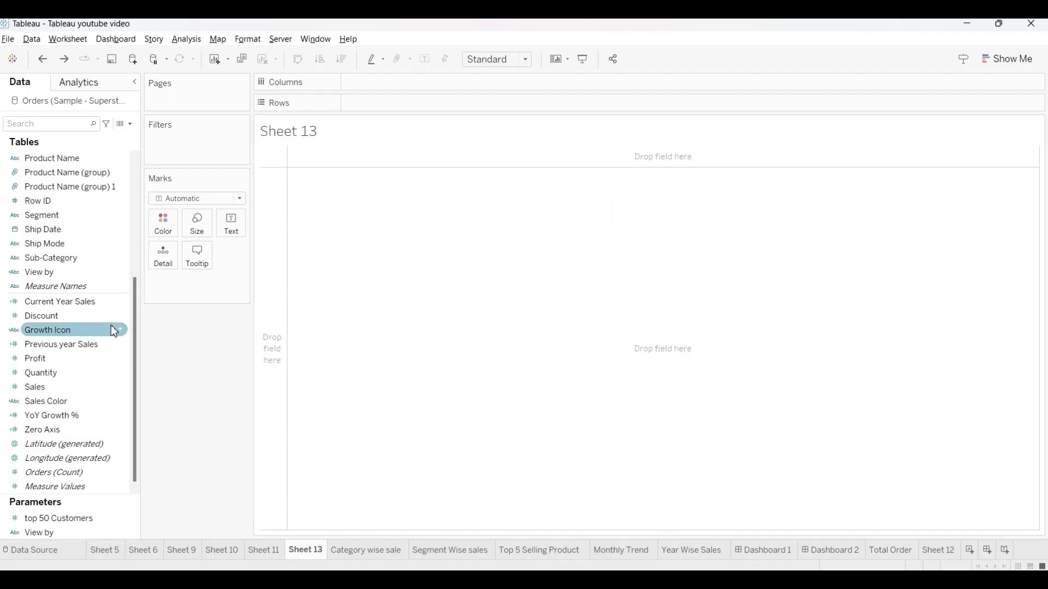
Put Order Date on Columns as year and month, removing the quarter level
left_click_drag(73, 330, 406, 86)
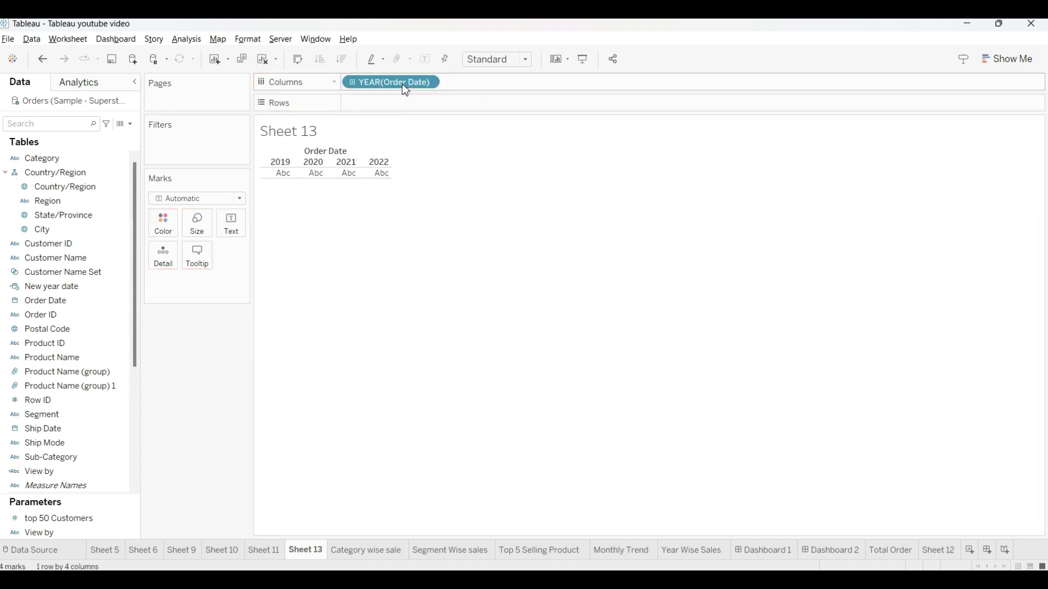
left_click(356, 82)
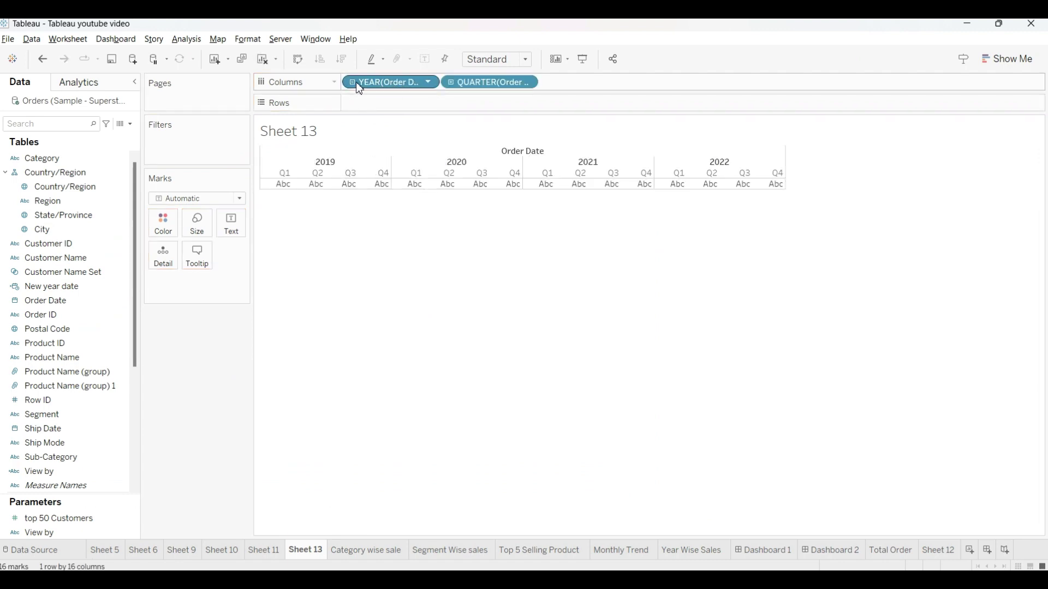
left_click(453, 80)
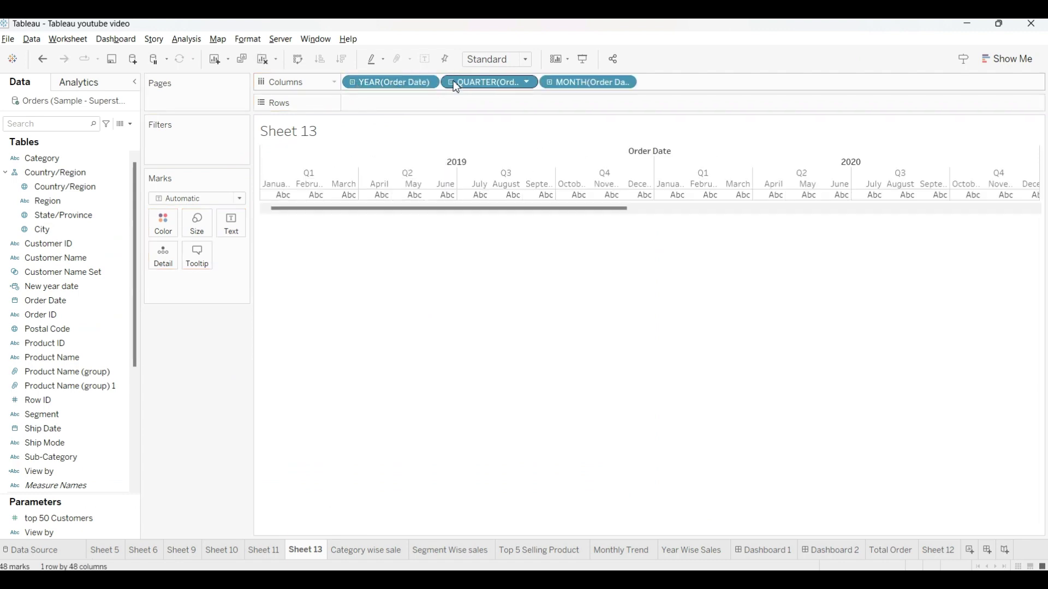
left_click(525, 83)
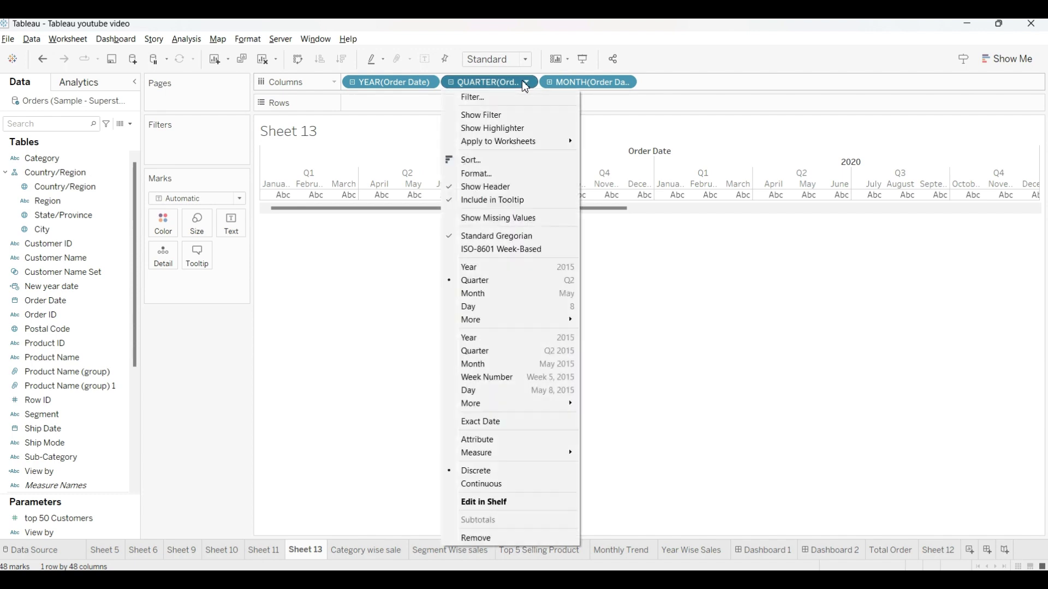
left_click(505, 538)
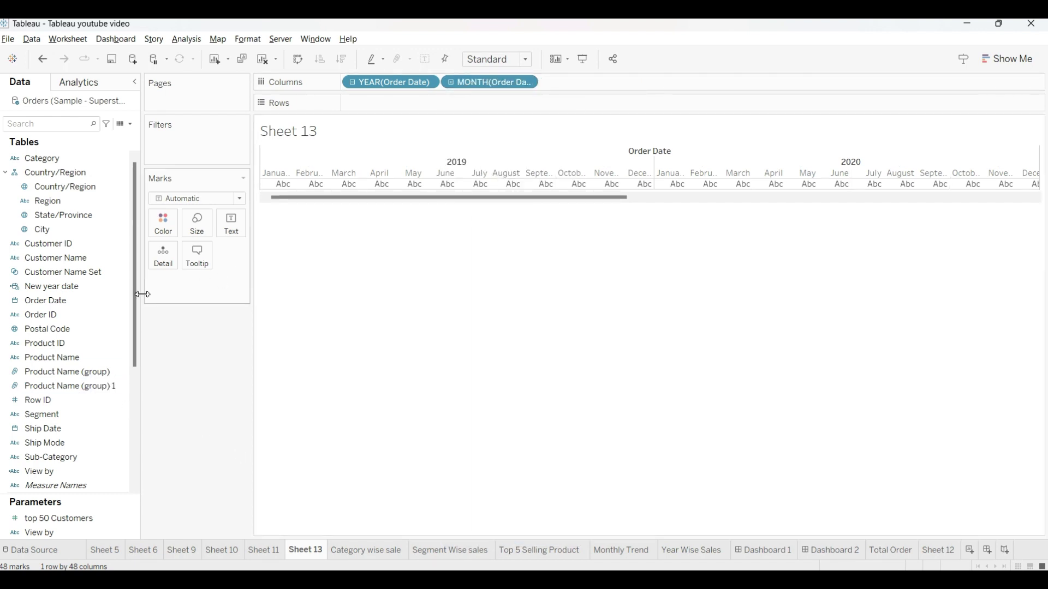
Plot Sales on Rows as a monthly line across the yearly panels
left_click(45, 300)
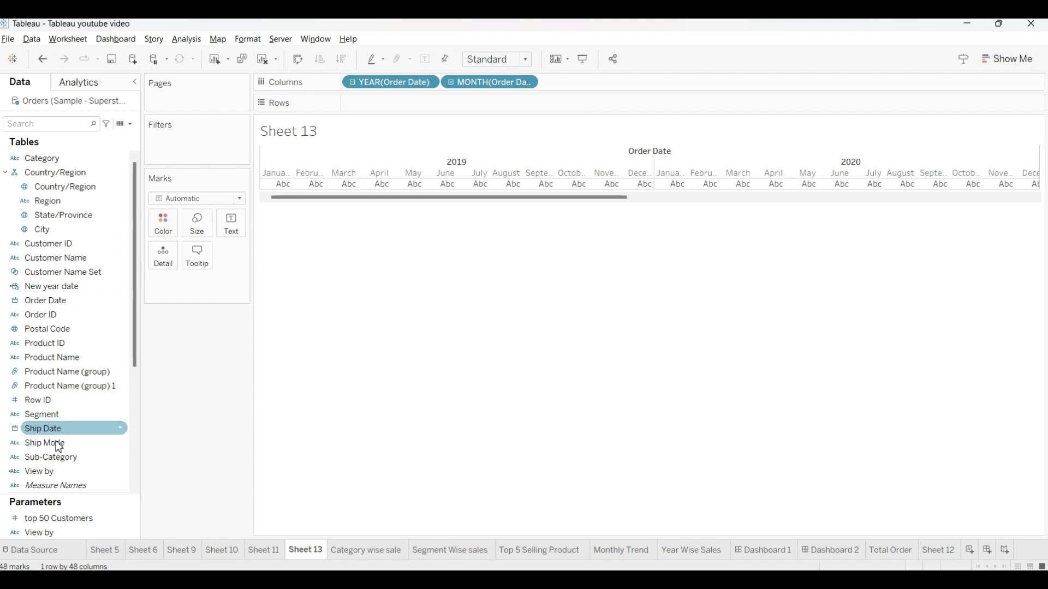
scroll(57, 442, "down", 3)
scroll(56, 458, "down", 1)
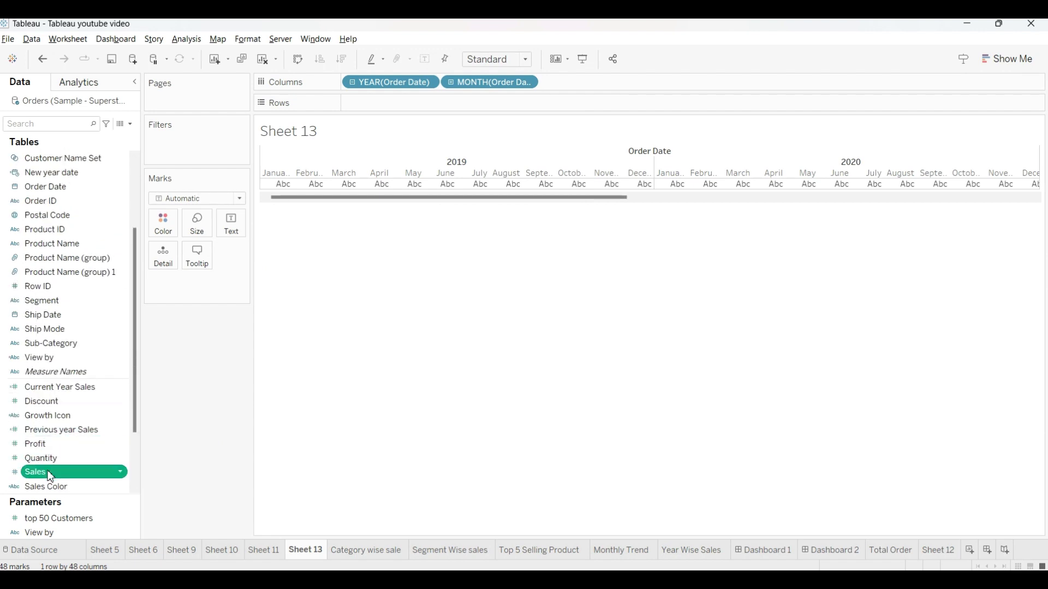
mouse_move(37, 472)
left_mouse_down()
mouse_move(344, 238)
mouse_move(393, 105)
left_mouse_up()
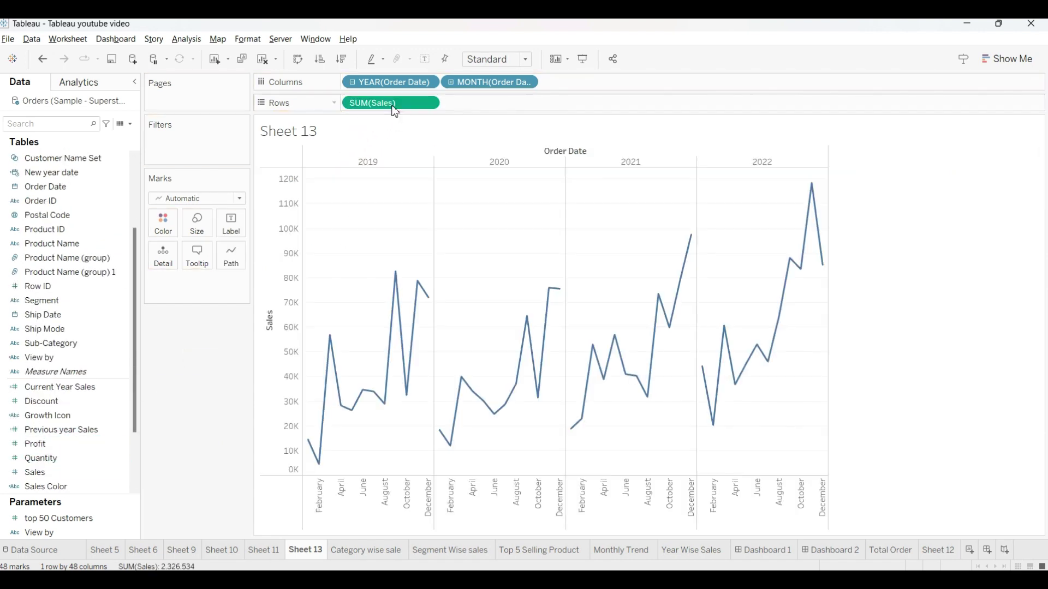
left_click(428, 102)
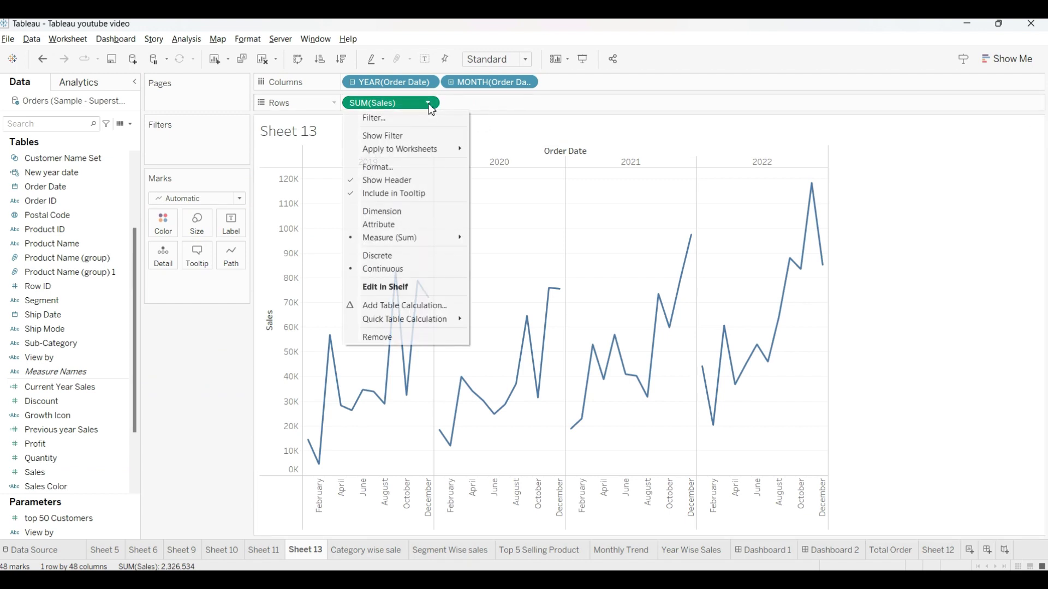
mouse_move(389, 237)
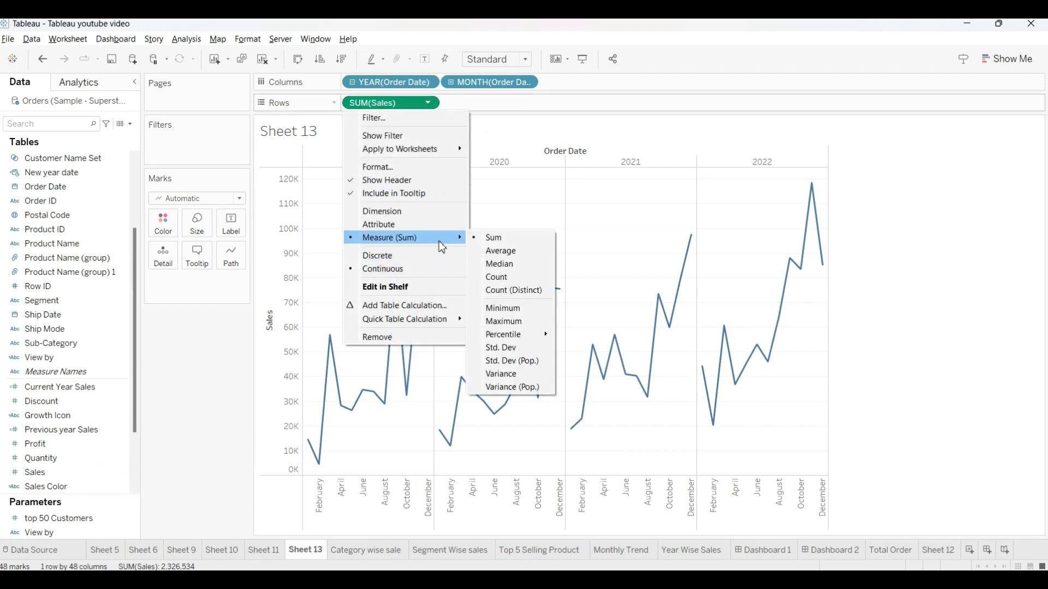
Aggregate Sales as an average and draw the marks as bars
left_click(518, 249)
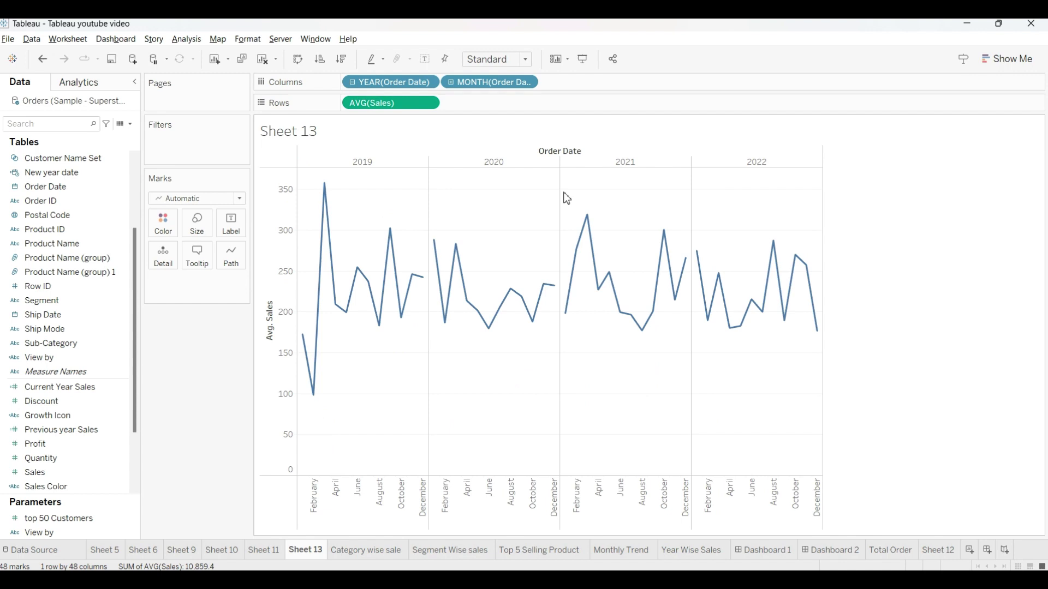
left_click(240, 199)
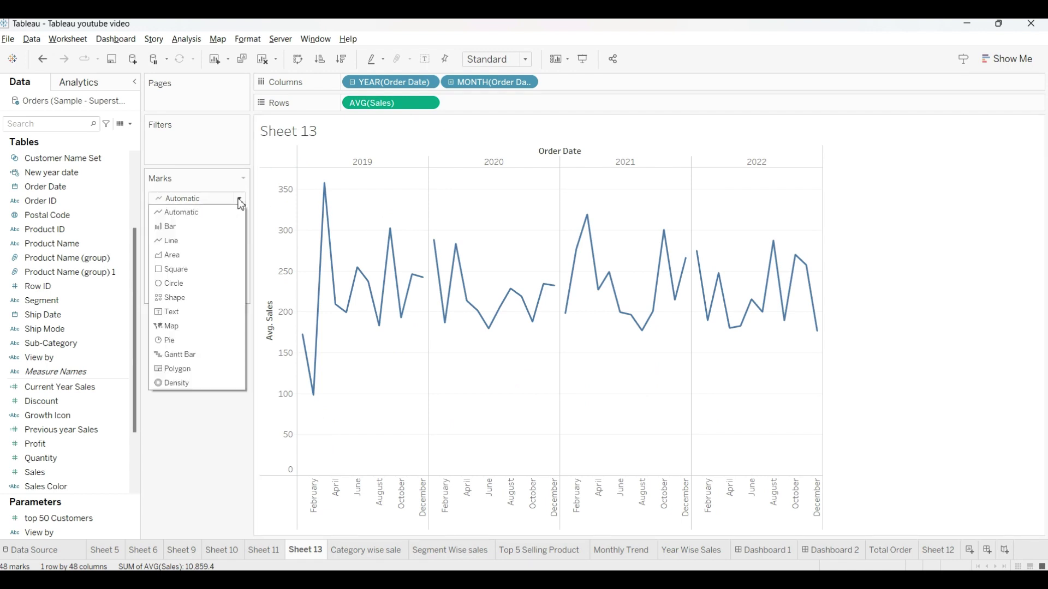
left_click(170, 227)
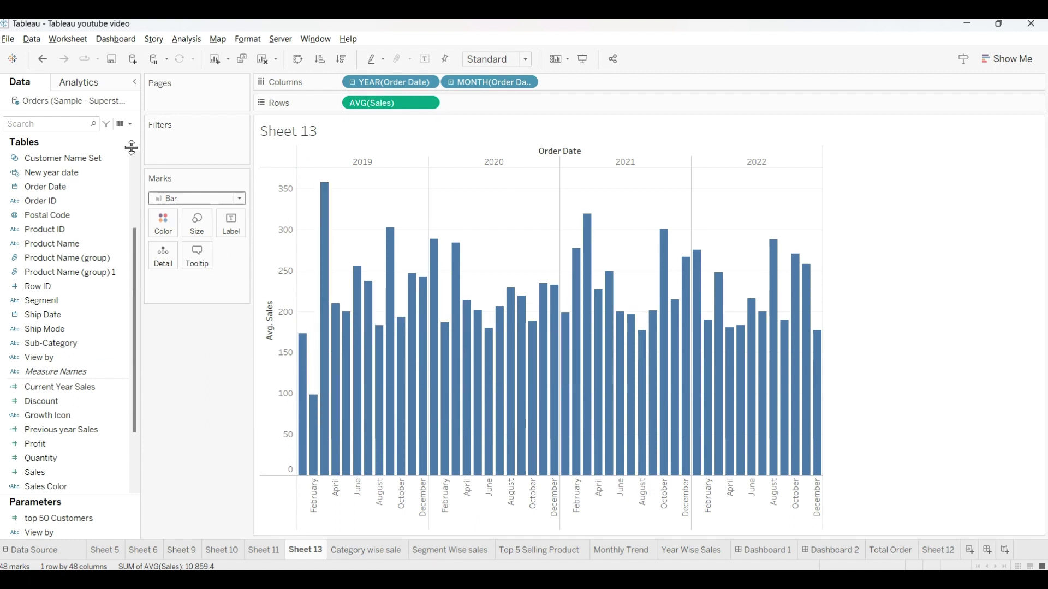
Add an Entire Table reference line at the AVG(Sales) average
left_click(79, 82)
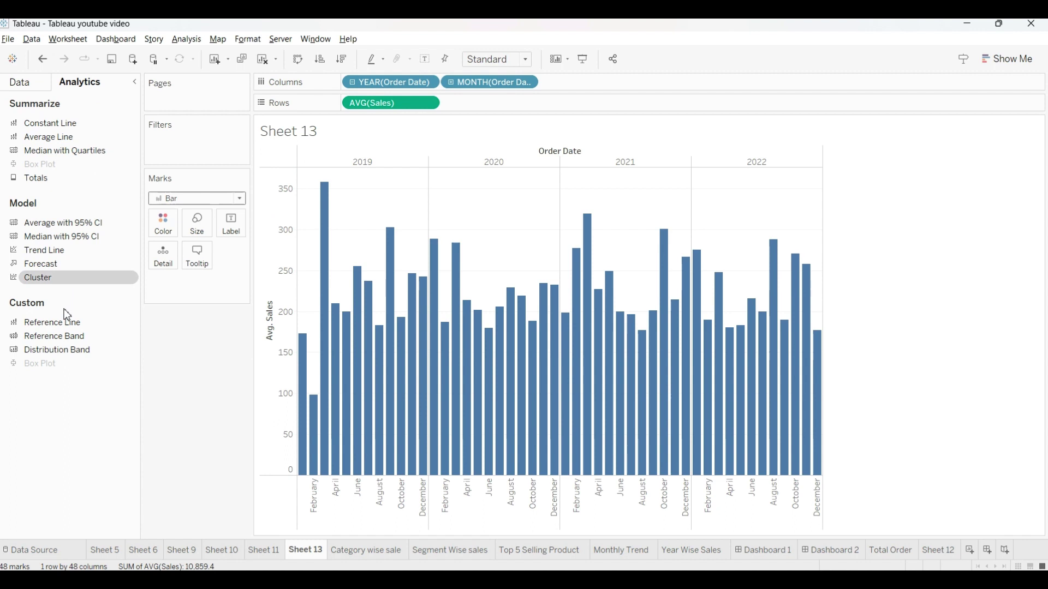
left_click_drag(52, 323, 311, 172)
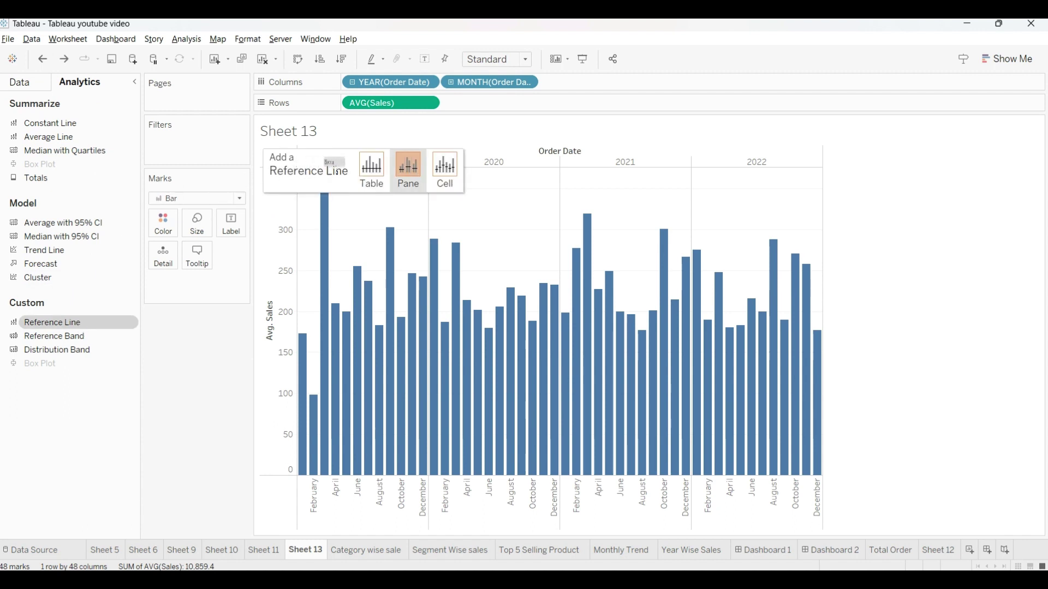
left_click_drag(311, 169, 344, 172)
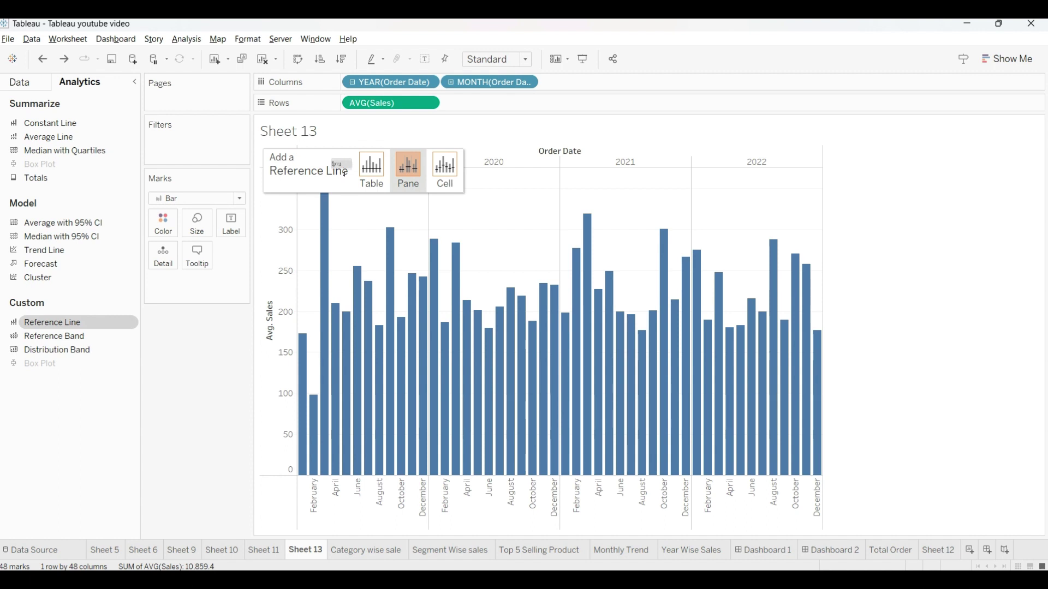
mouse_move(344, 172)
left_mouse_down()
mouse_move(381, 173)
mouse_move(318, 171)
left_mouse_up()
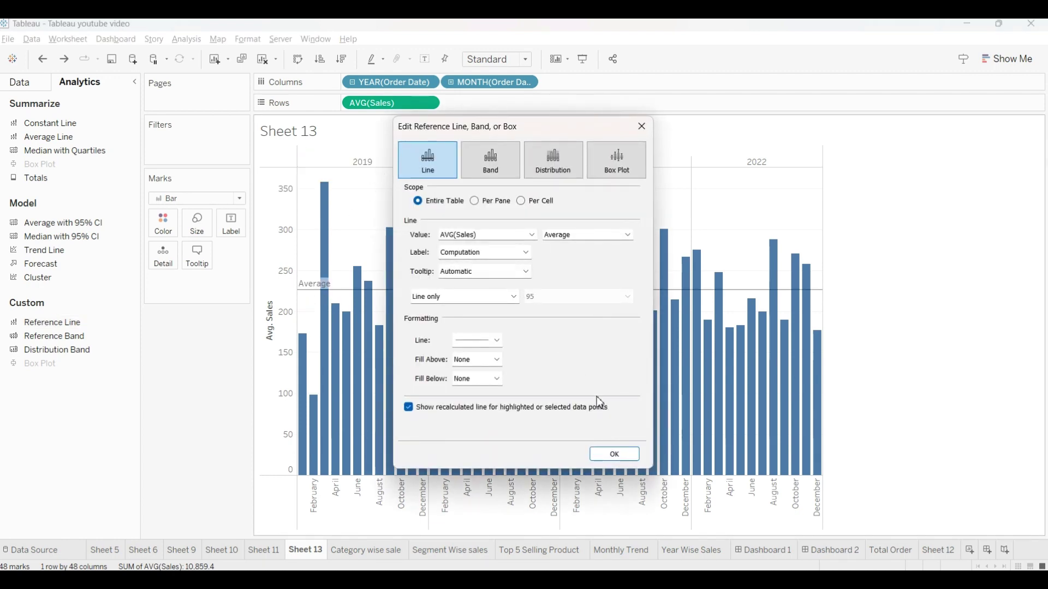
left_click(610, 455)
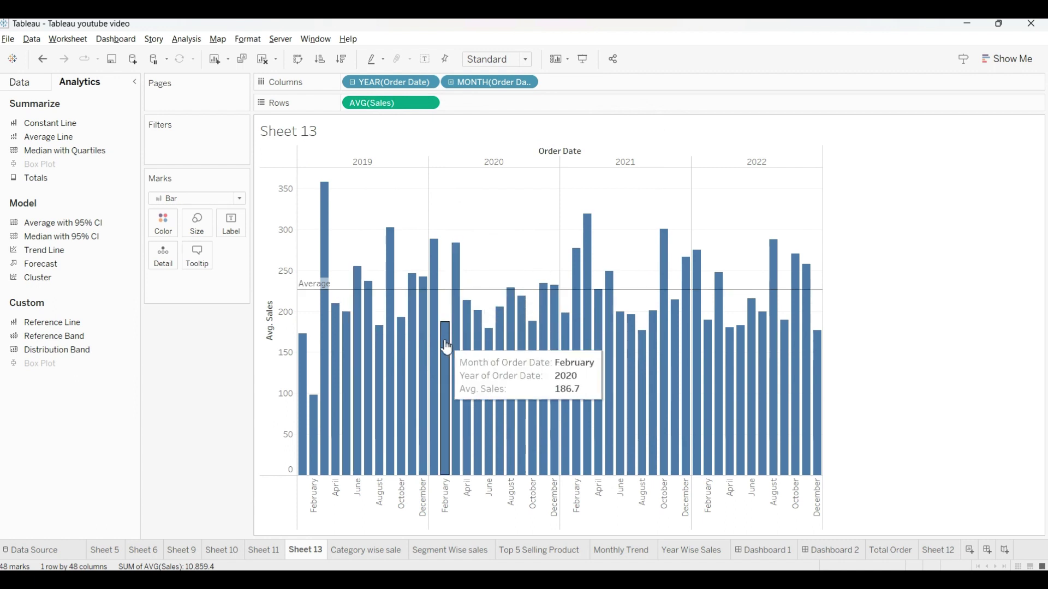
Colour all the monthly average sales bars green
left_click(164, 223)
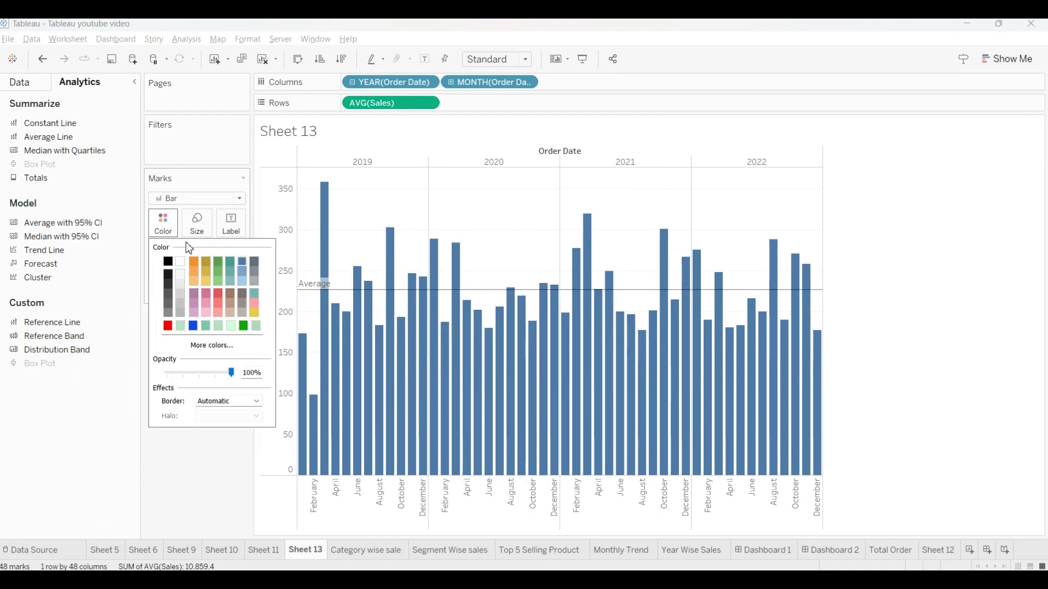
left_click(219, 266)
left_click(921, 298)
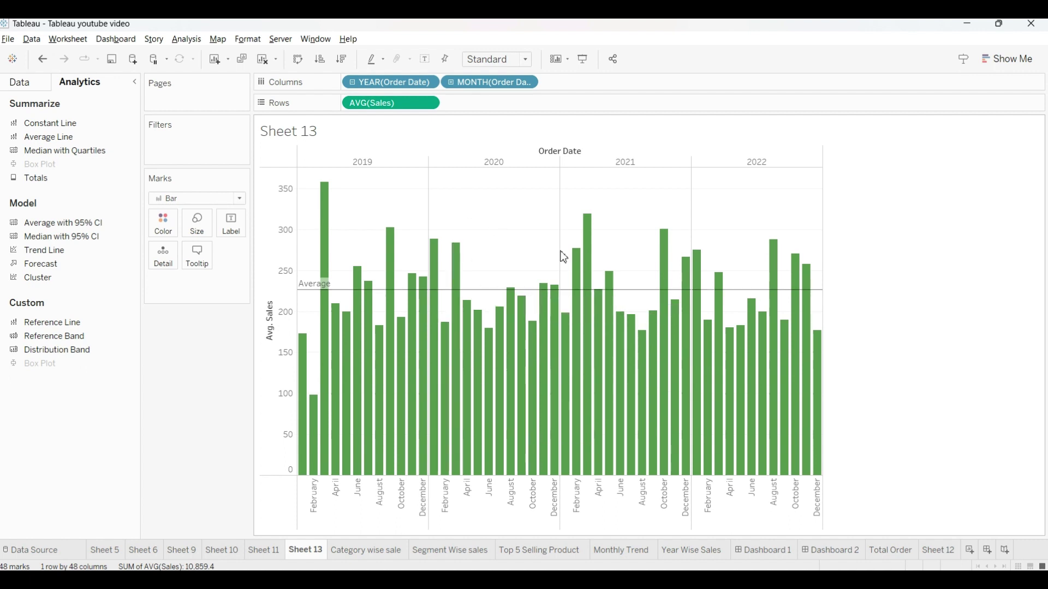
Format the Average reference line as a solid red line at 100% opacity
left_click(482, 293)
right_click(482, 293)
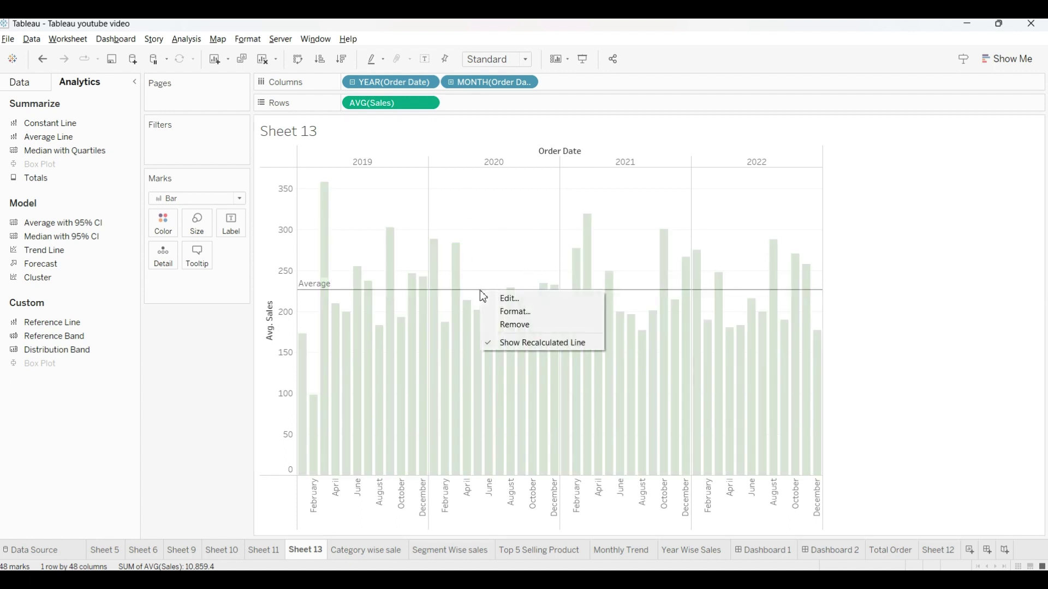
left_click(512, 308)
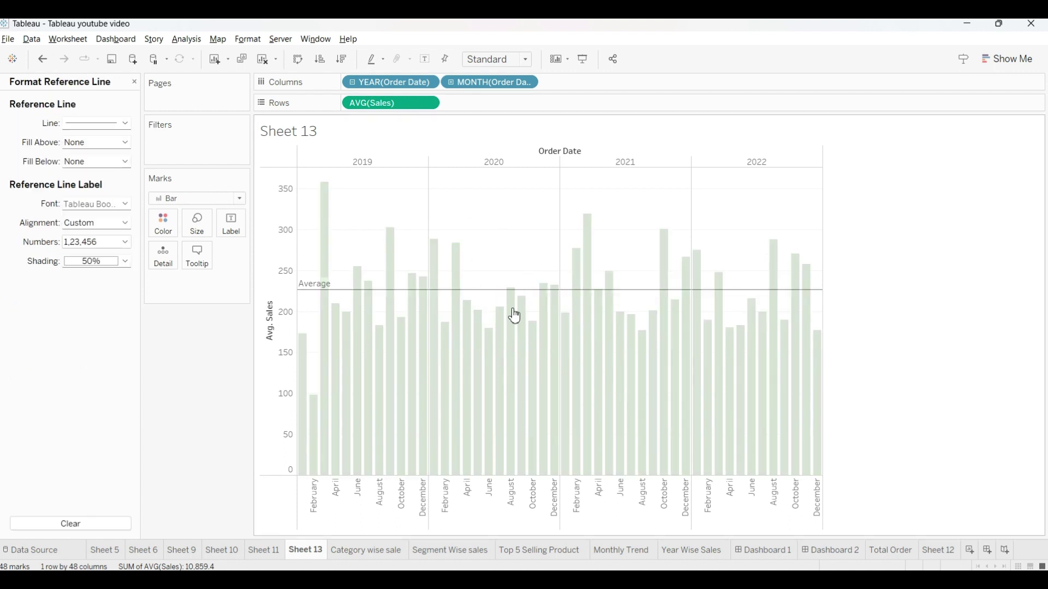
left_click(112, 124)
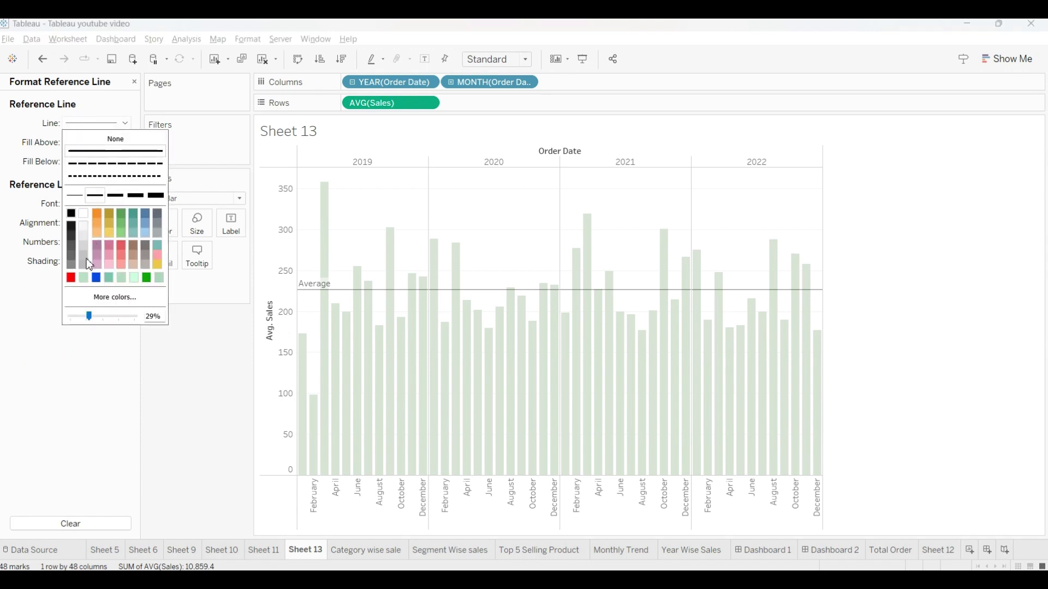
left_click(70, 278)
type("100")
left_click(177, 356)
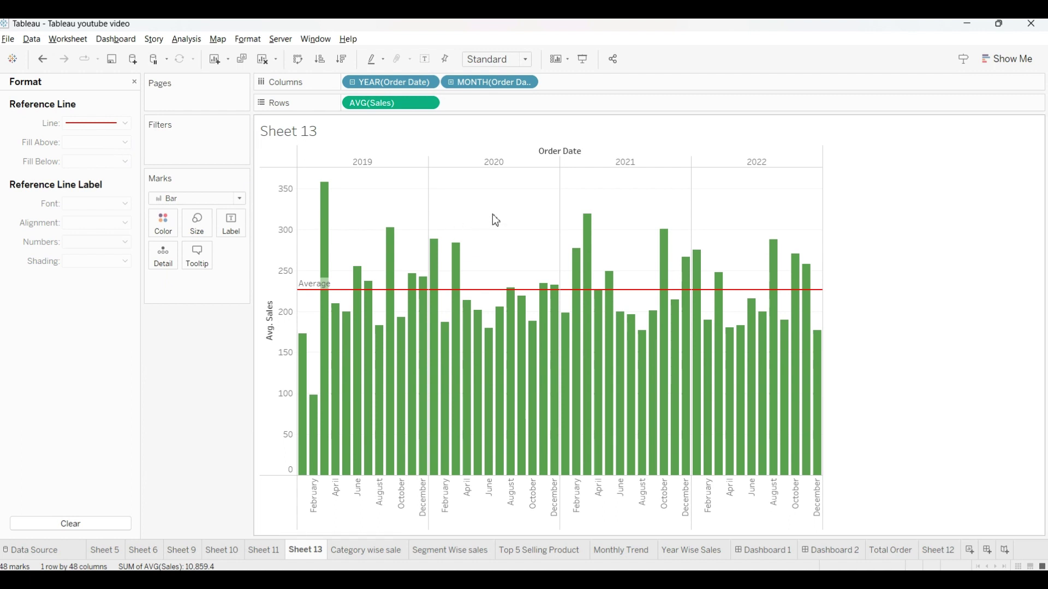
left_click(472, 291)
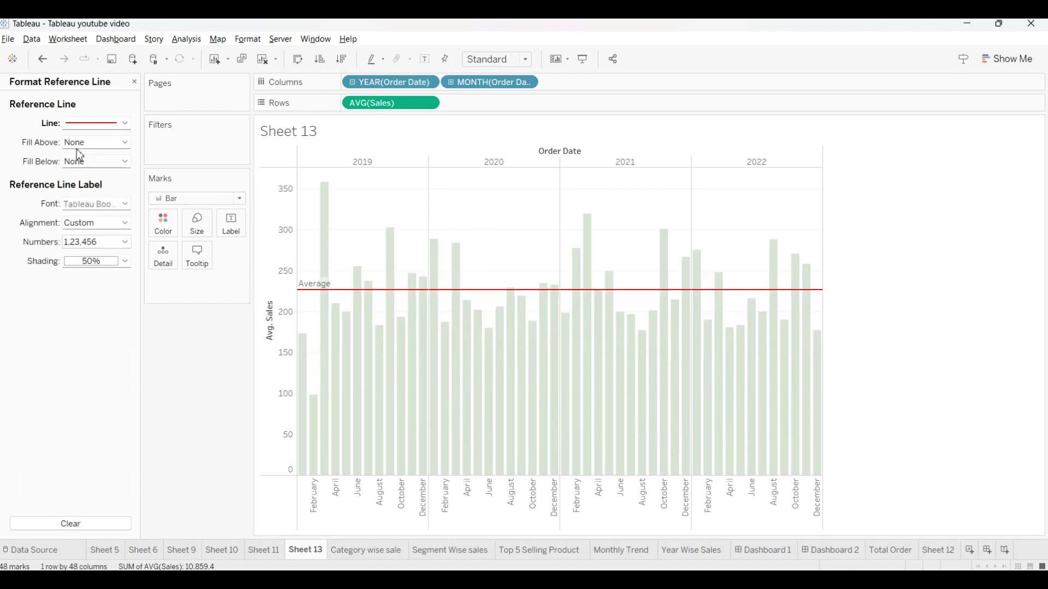
Fill the area above the Average line blue
left_click(98, 144)
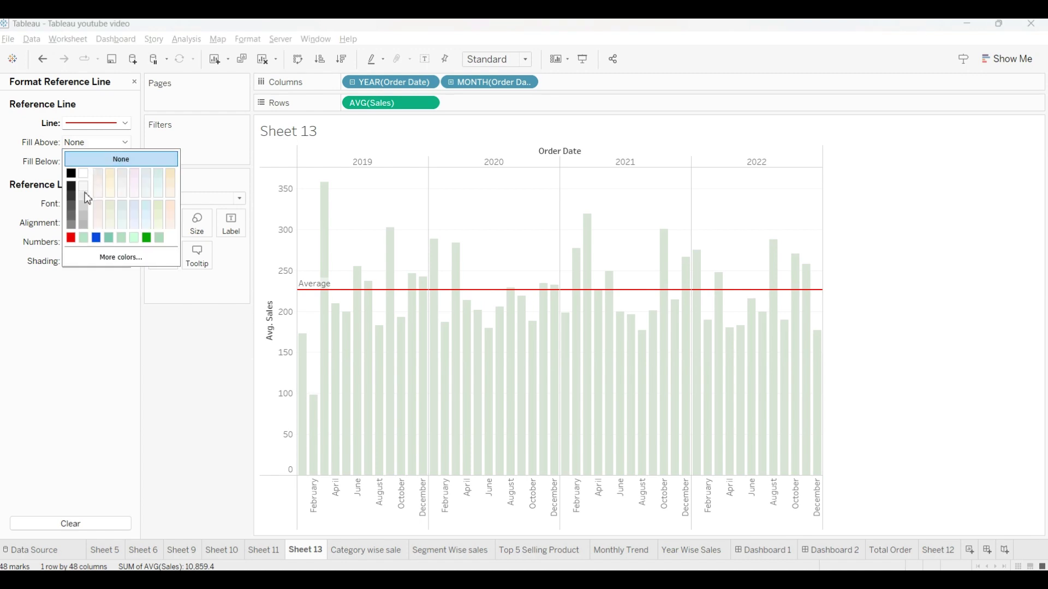
left_click(95, 238)
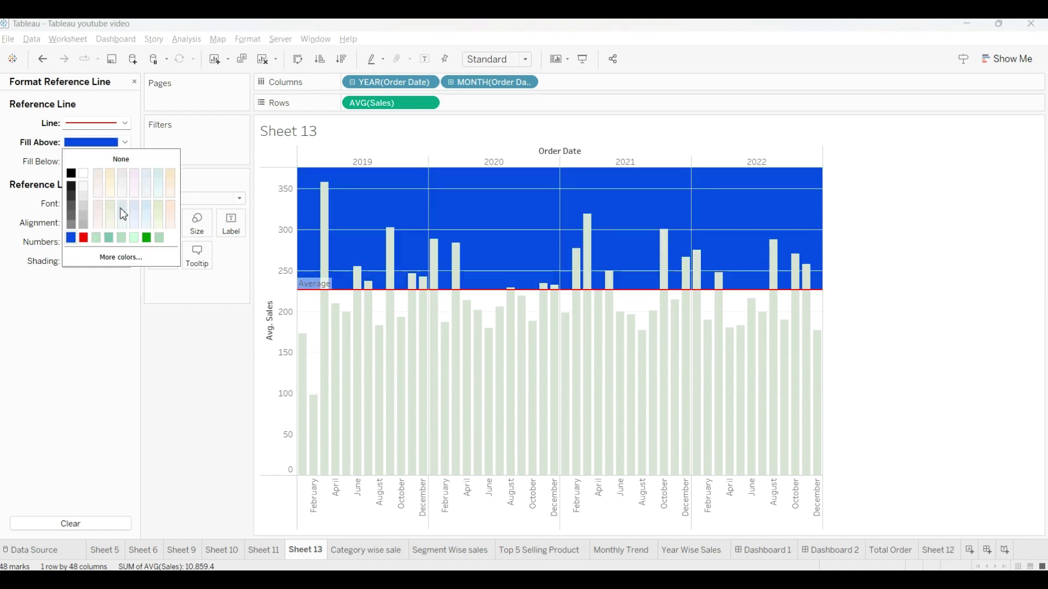
left_click(105, 281)
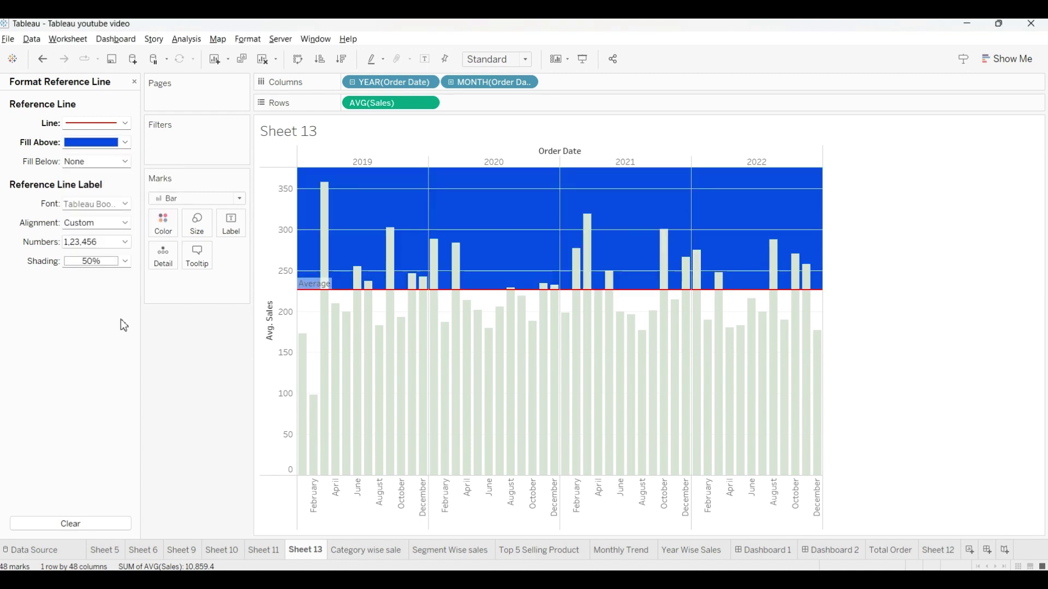
Fill below the Average line light green and set the fill above back to None
left_click(125, 161)
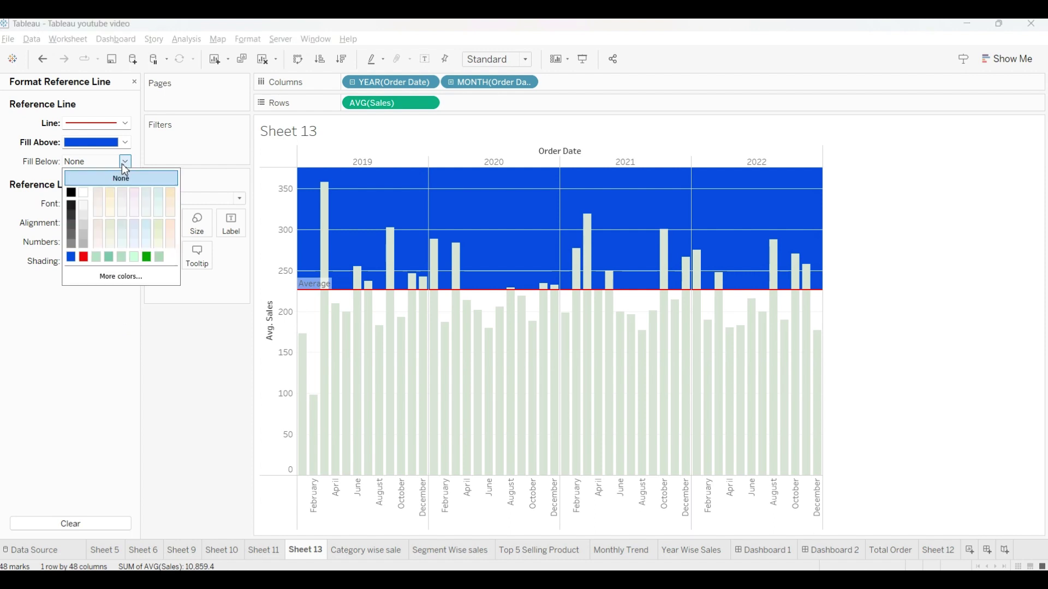
left_click(99, 256)
left_click(122, 418)
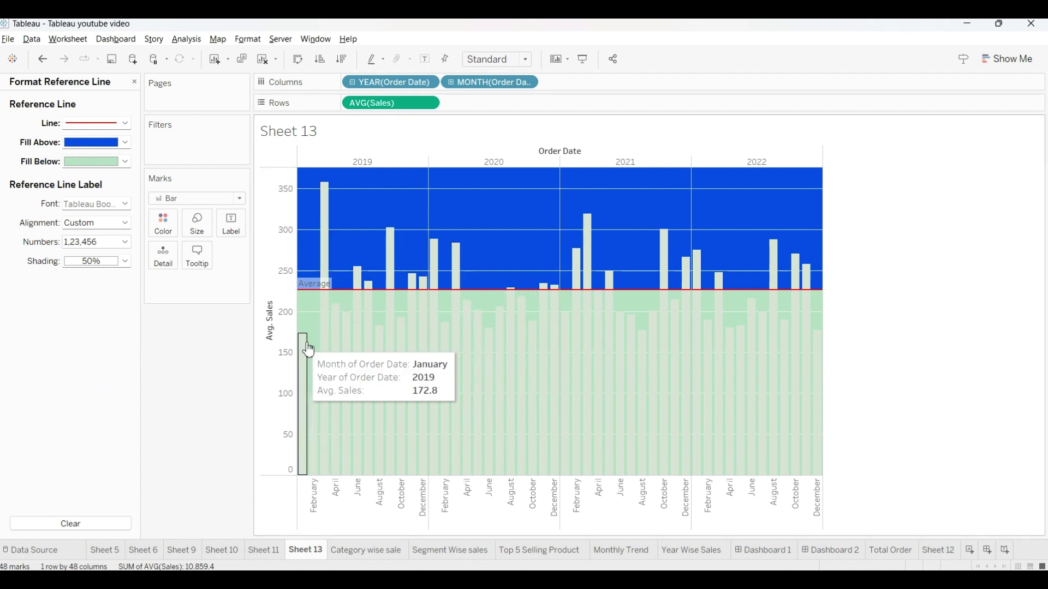
left_click(125, 143)
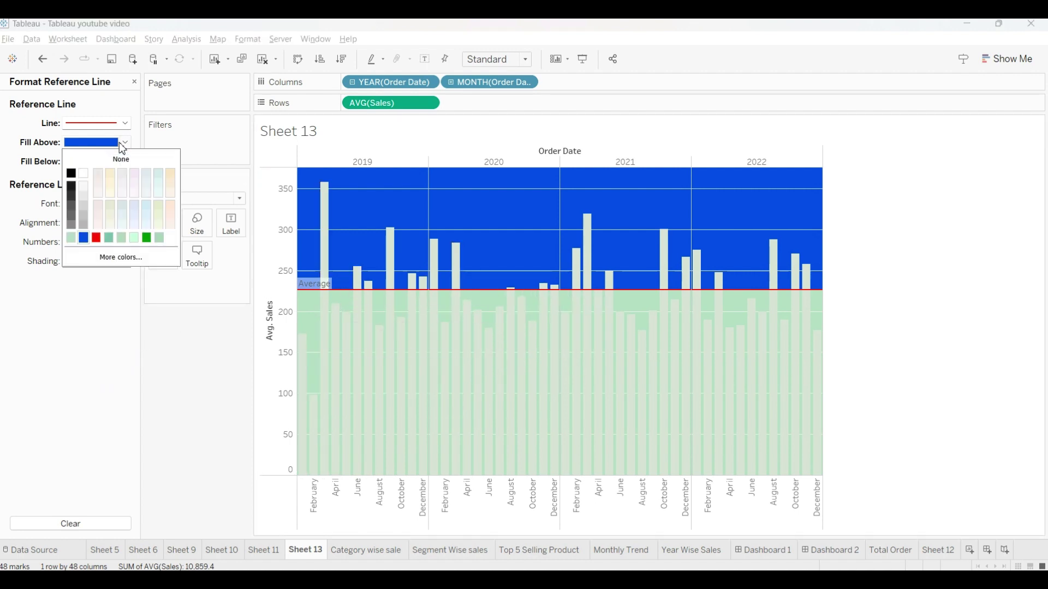
left_click(120, 159)
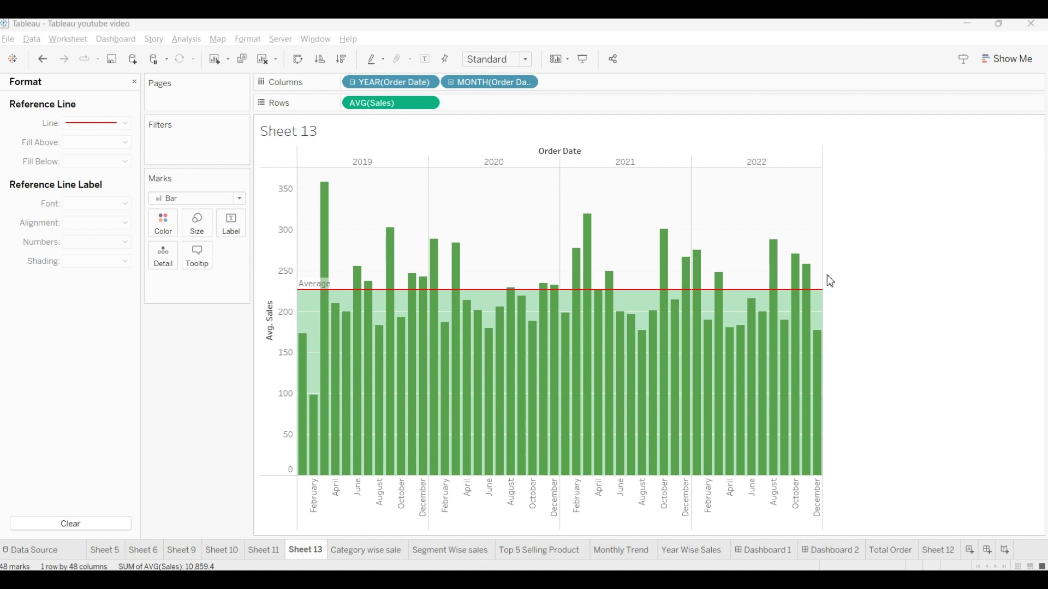
mouse_move(641, 289)
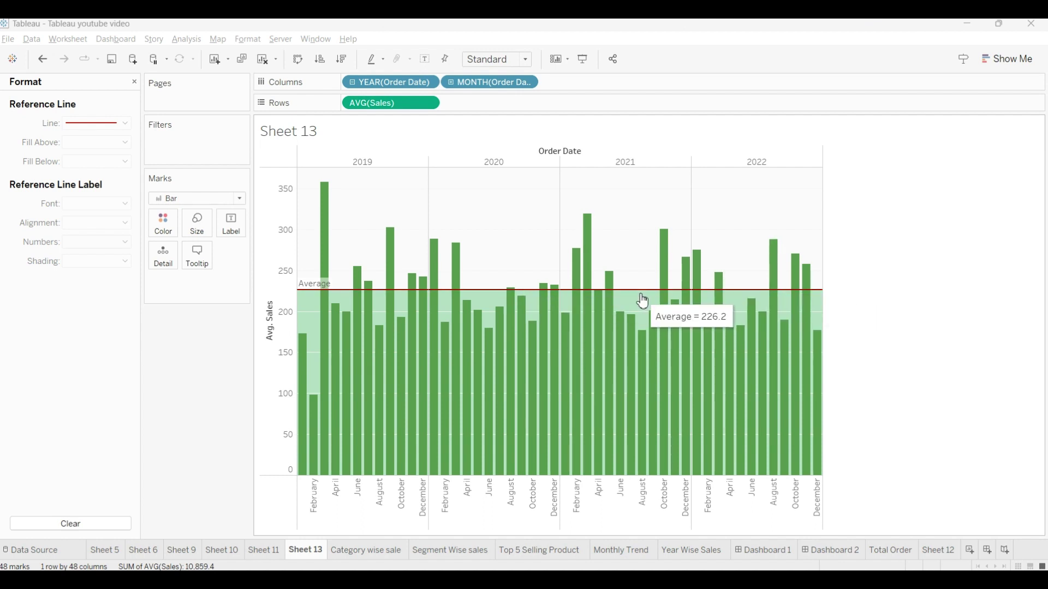
Change the fill below the Average line to grey and above it to light blue
left_click(643, 291)
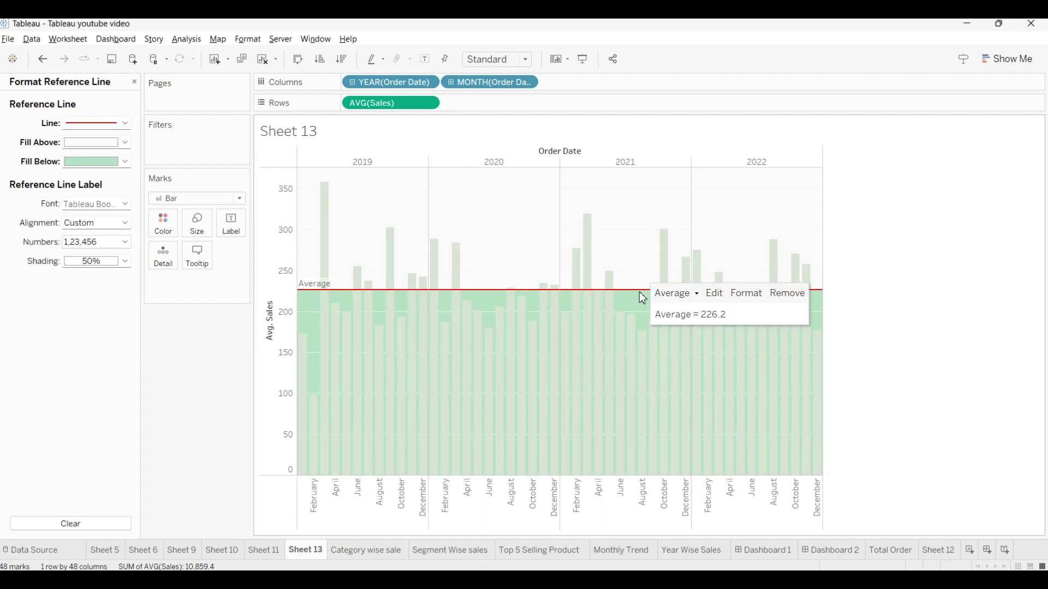
left_click(123, 143)
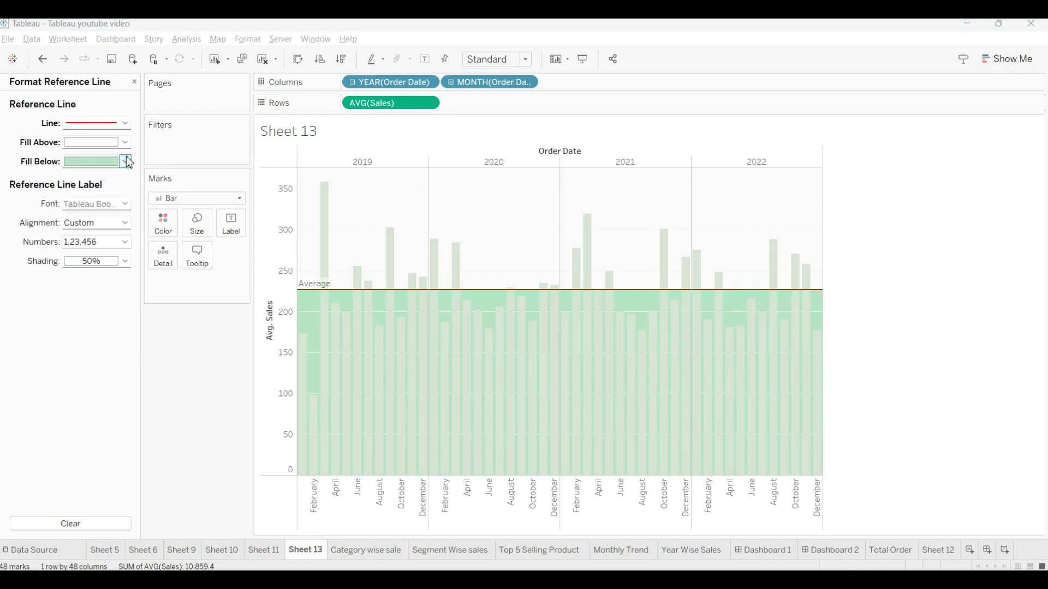
left_click(124, 162)
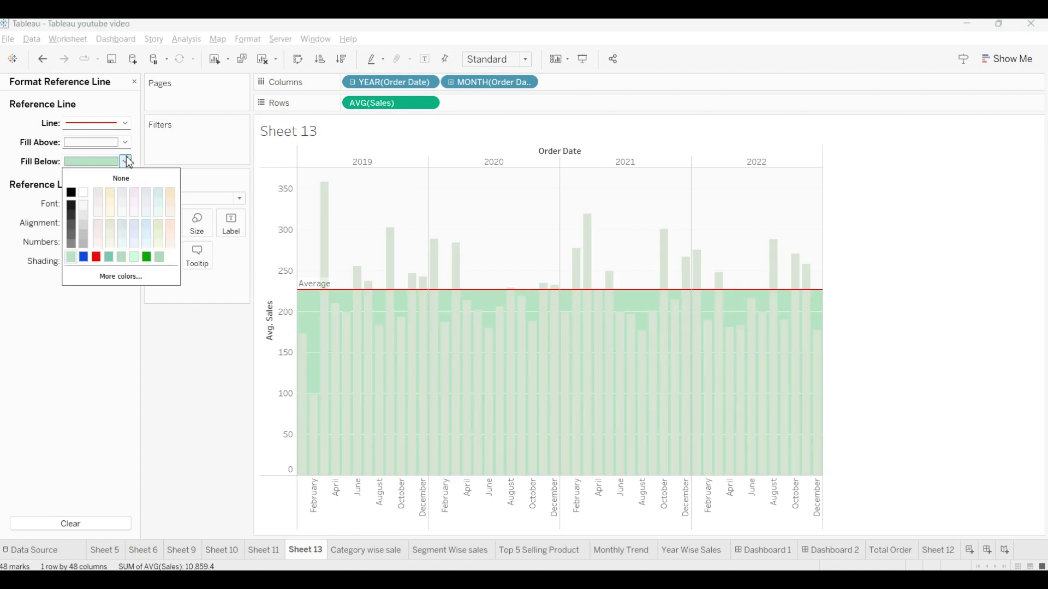
left_click(83, 239)
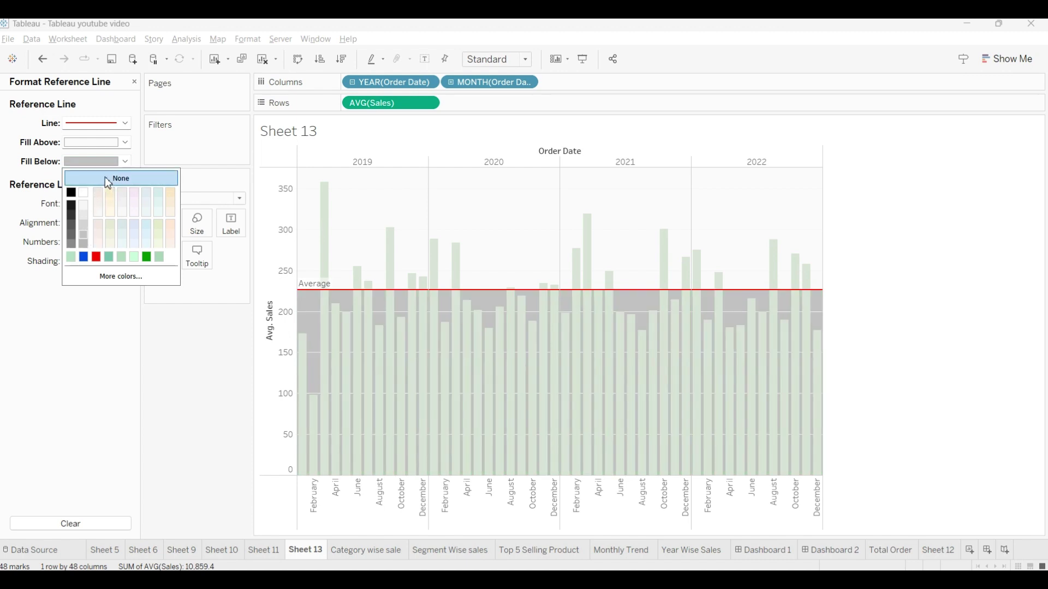
left_click(107, 143)
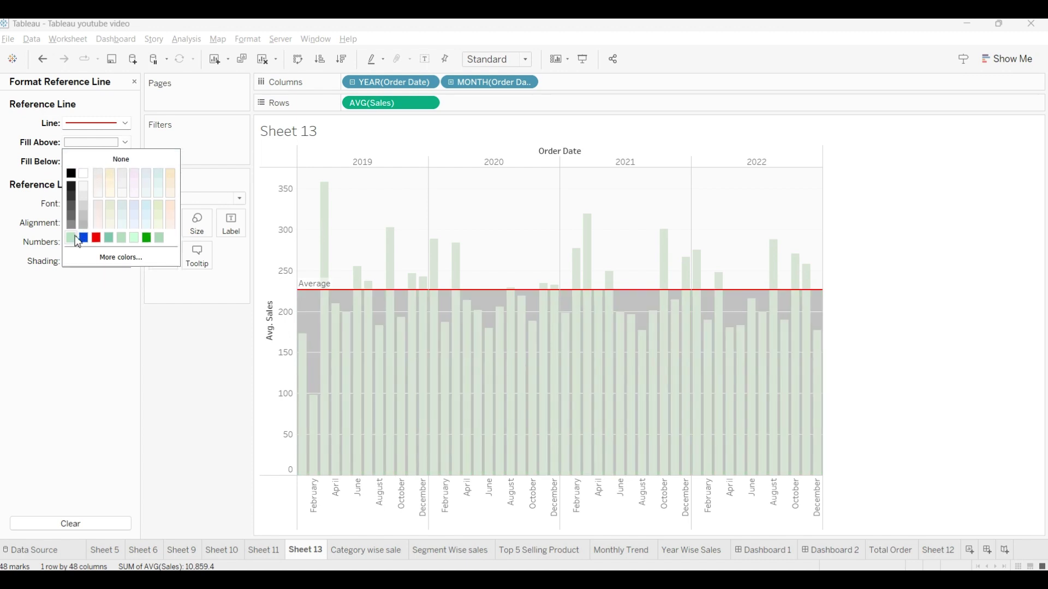
left_click(158, 174)
left_click(884, 270)
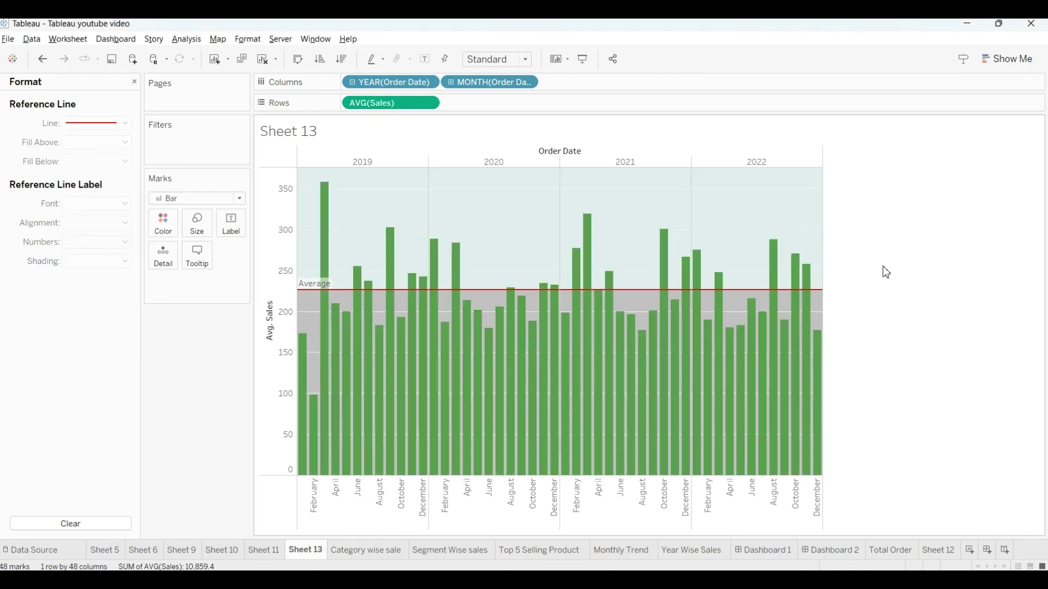